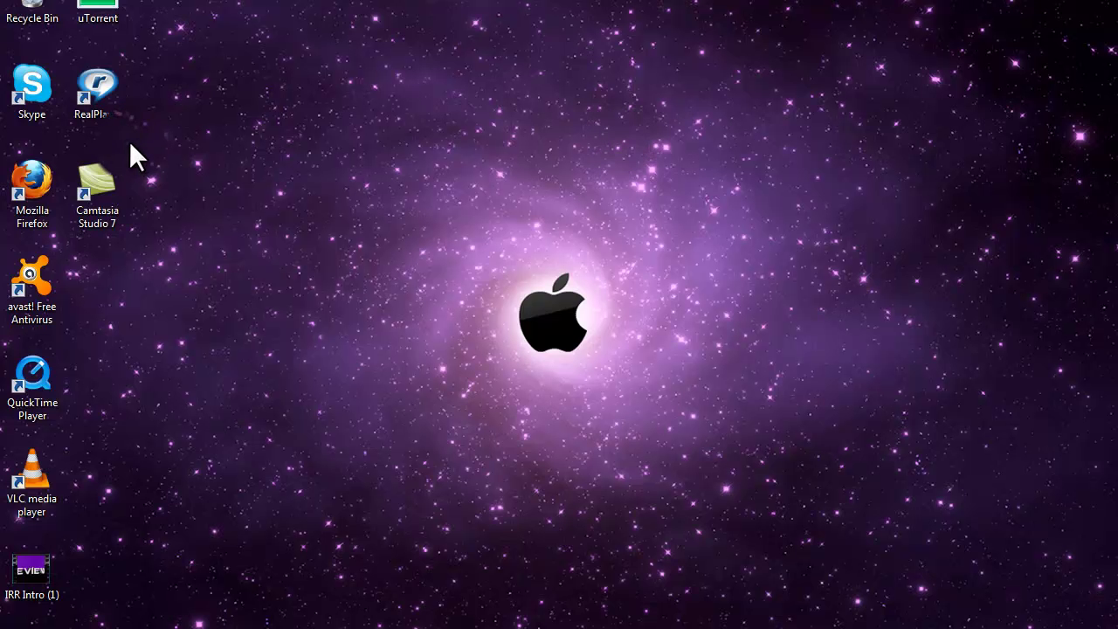
# Step: Leave the Camtasia Studio 7 shortcut in place and open Computer's properties from the Start menu
pyautogui.moveTo(108, 177); pyautogui.dragTo(490, 188)
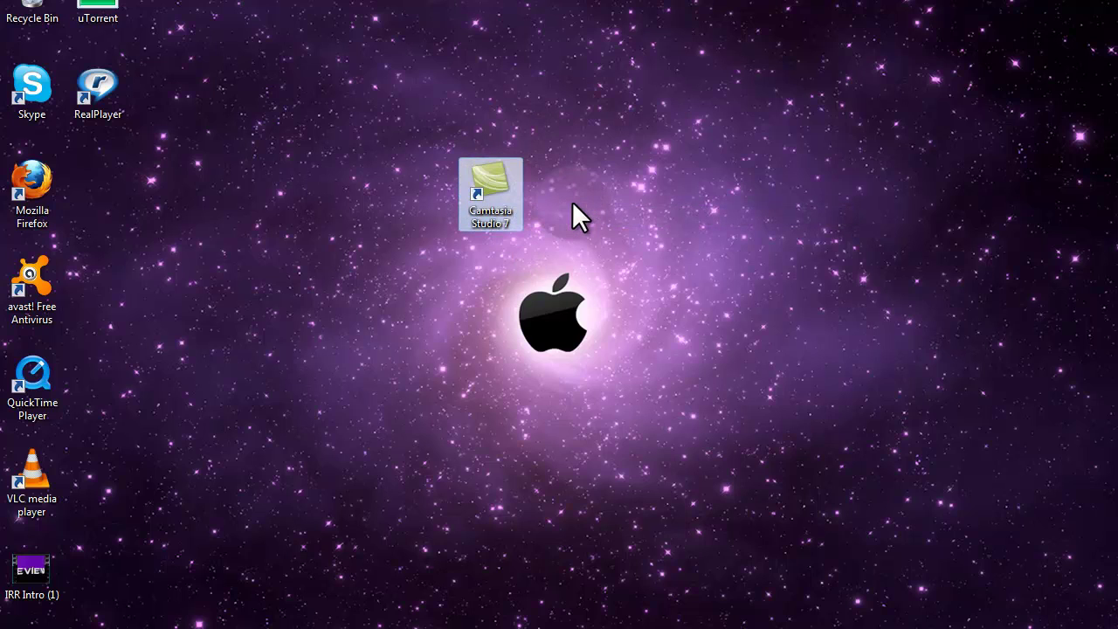
pyautogui.moveTo(494, 197)
pyautogui.mouseDown()
pyautogui.moveTo(146, 220)
pyautogui.moveTo(93, 189)
pyautogui.mouseUp()
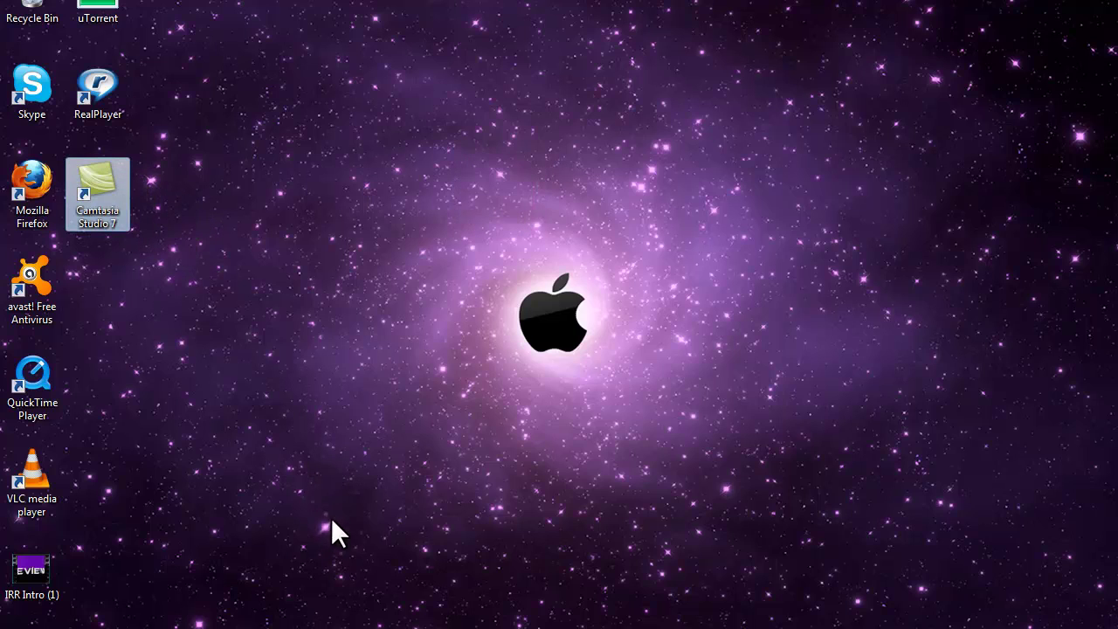
pyautogui.click(22, 622)
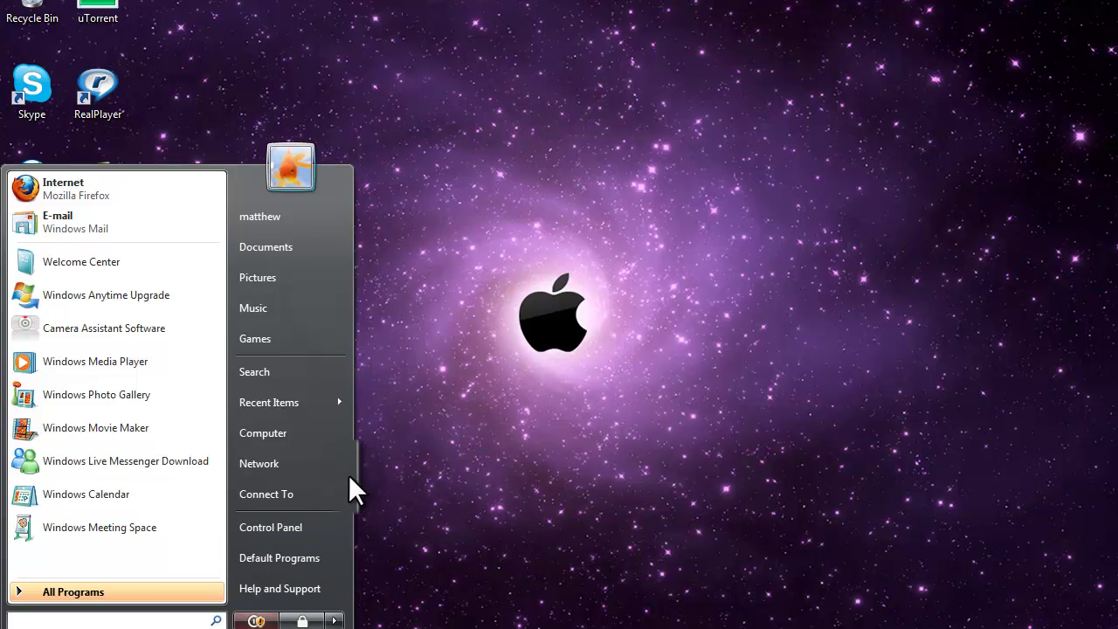
pyautogui.moveTo(325, 549)
pyautogui.mouseDown()
pyautogui.moveTo(259, 594)
pyautogui.moveTo(308, 495)
pyautogui.moveTo(297, 432)
pyautogui.mouseUp()
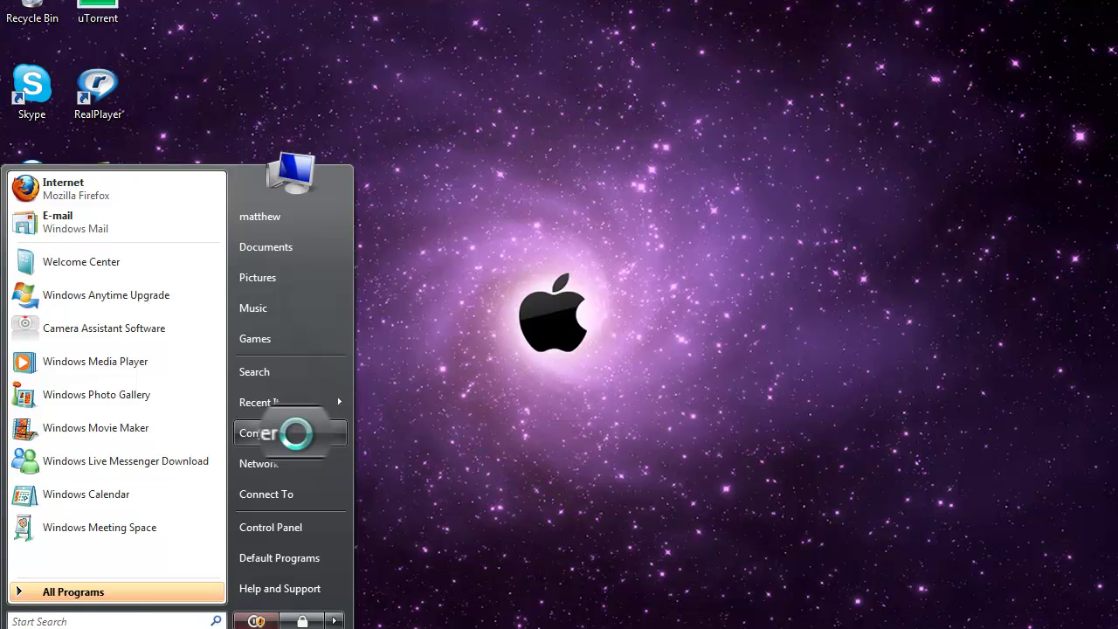
pyautogui.rightClick(297, 432)
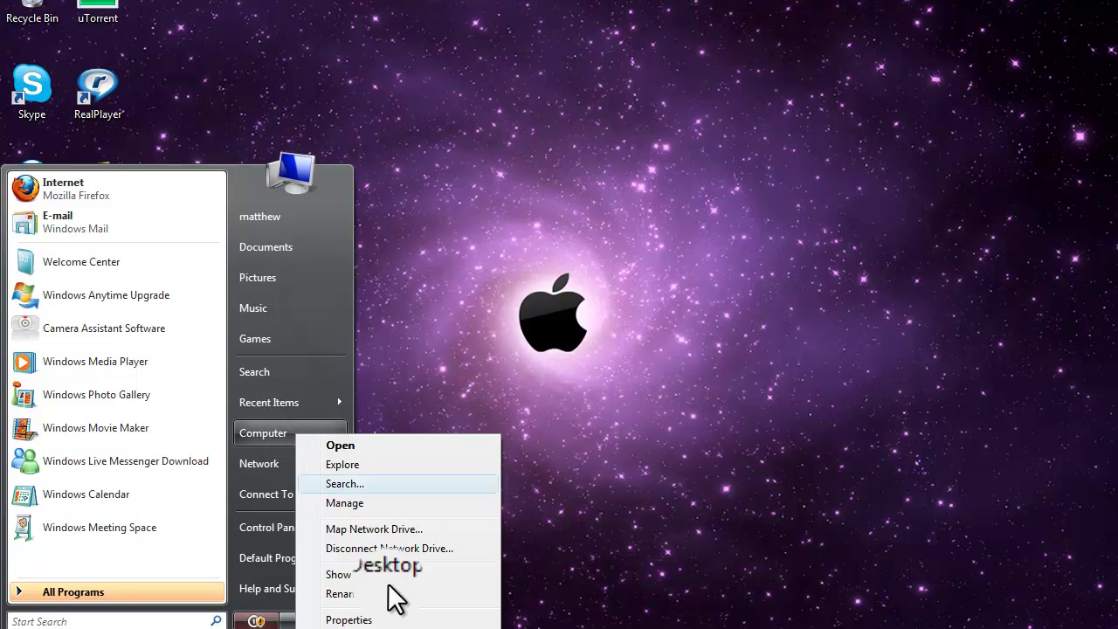
pyautogui.click(386, 617)
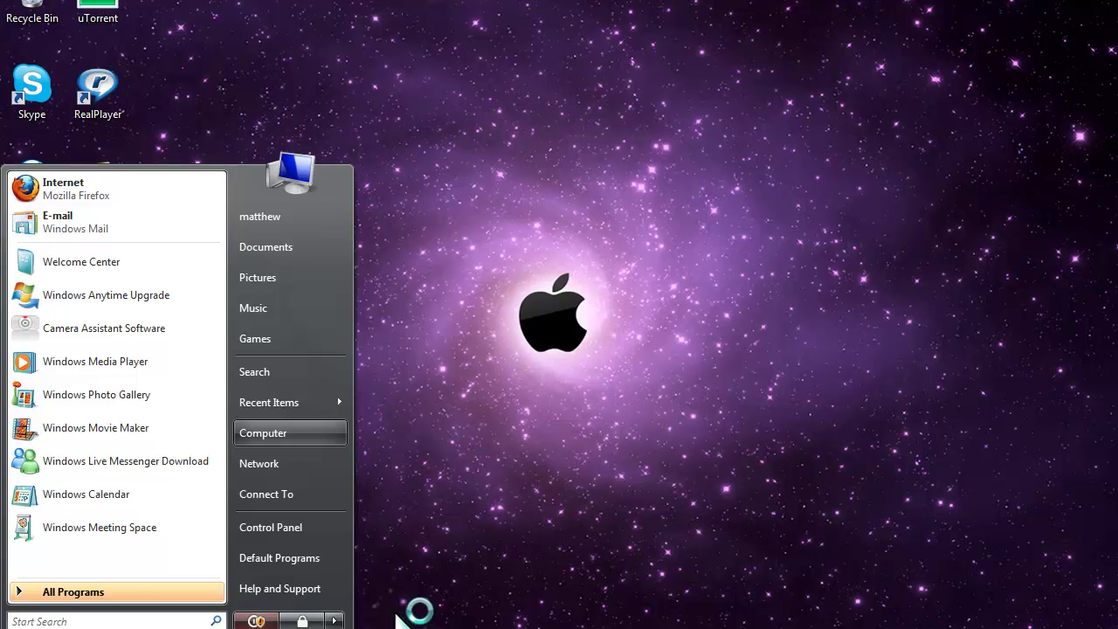
pyautogui.click(398, 619)
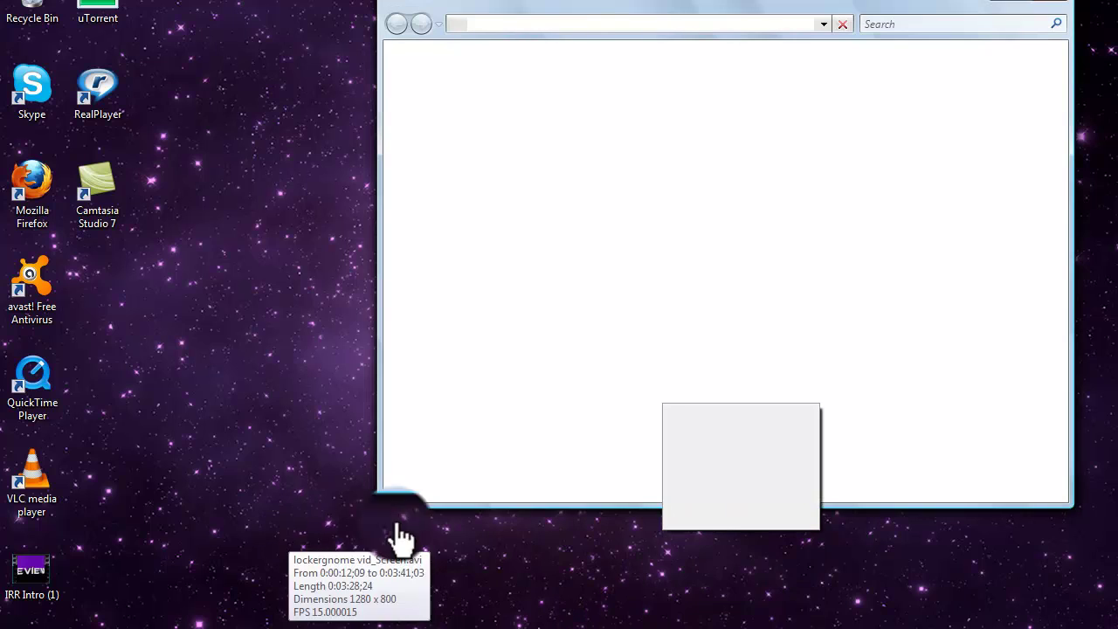
# Step: Leave full-screen preview for the editor and show the Tools list with camera recording
pyautogui.press('Escape')
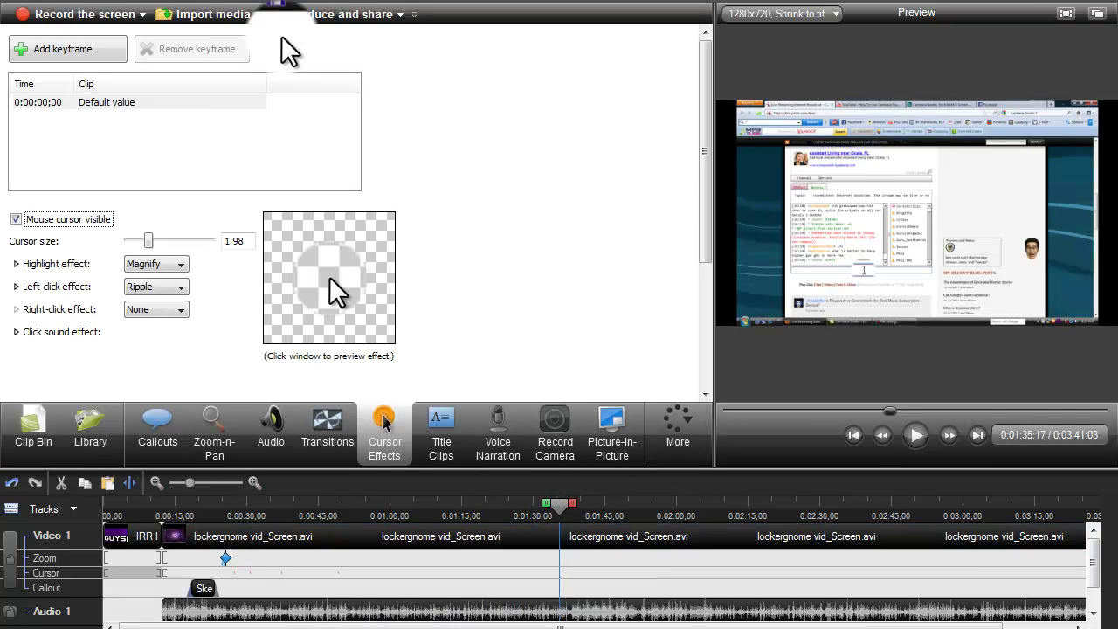
pyautogui.click(141, 12)
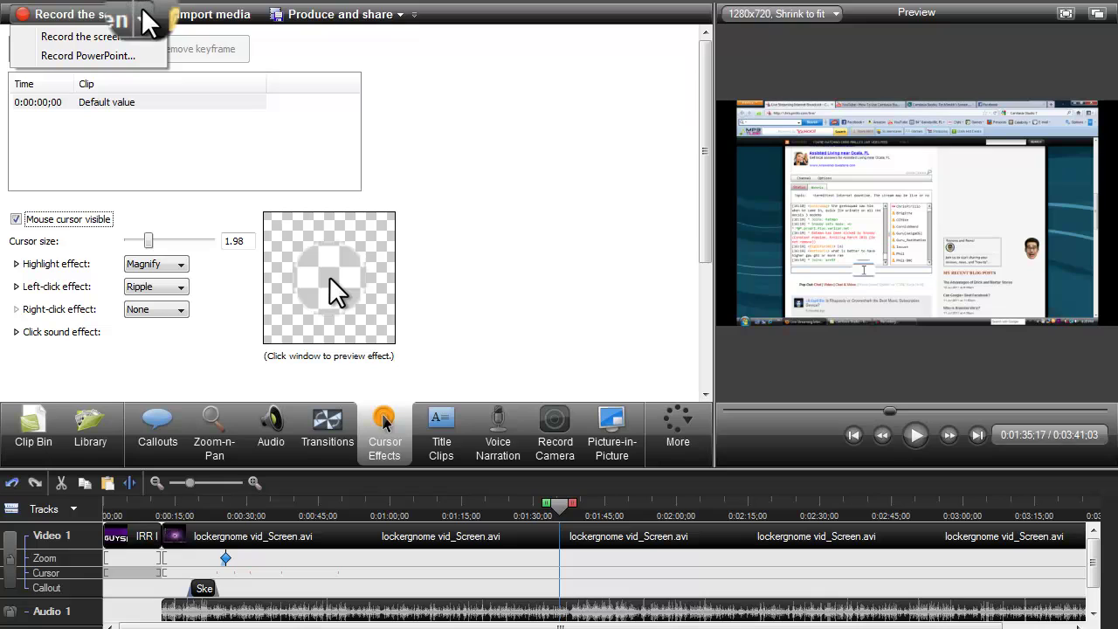
pyautogui.click(141, 12)
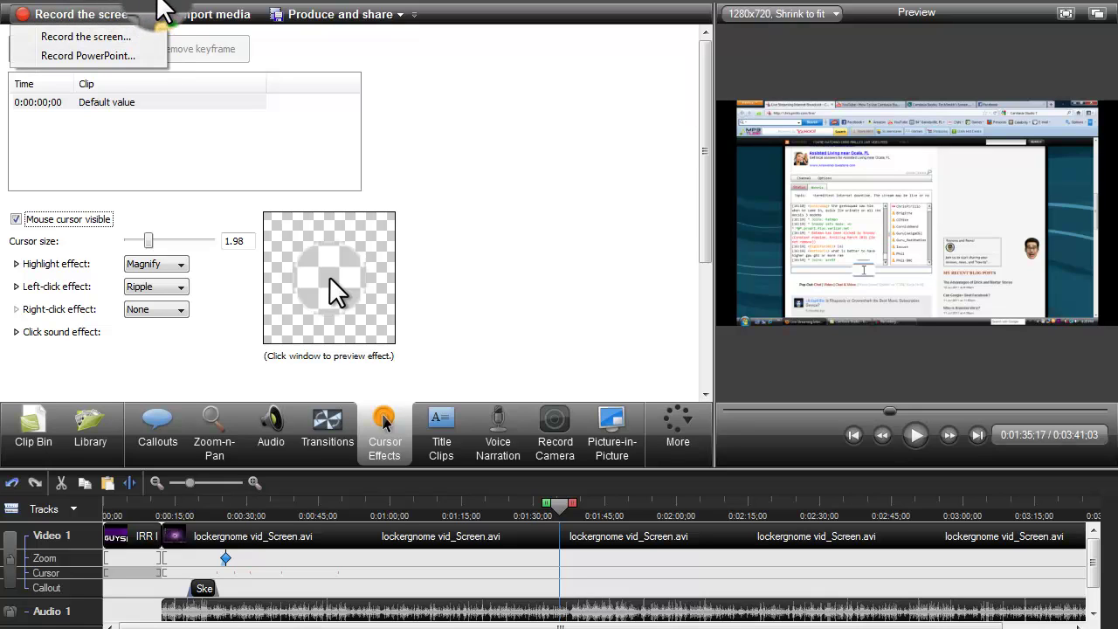
pyautogui.click(157, 9)
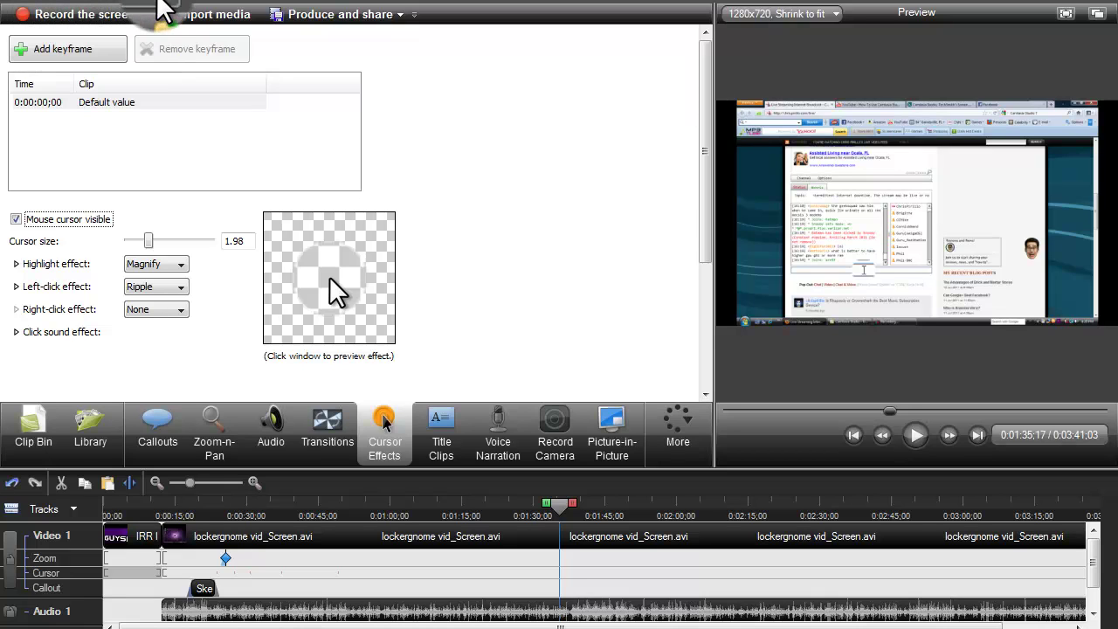
pyautogui.click(158, 9)
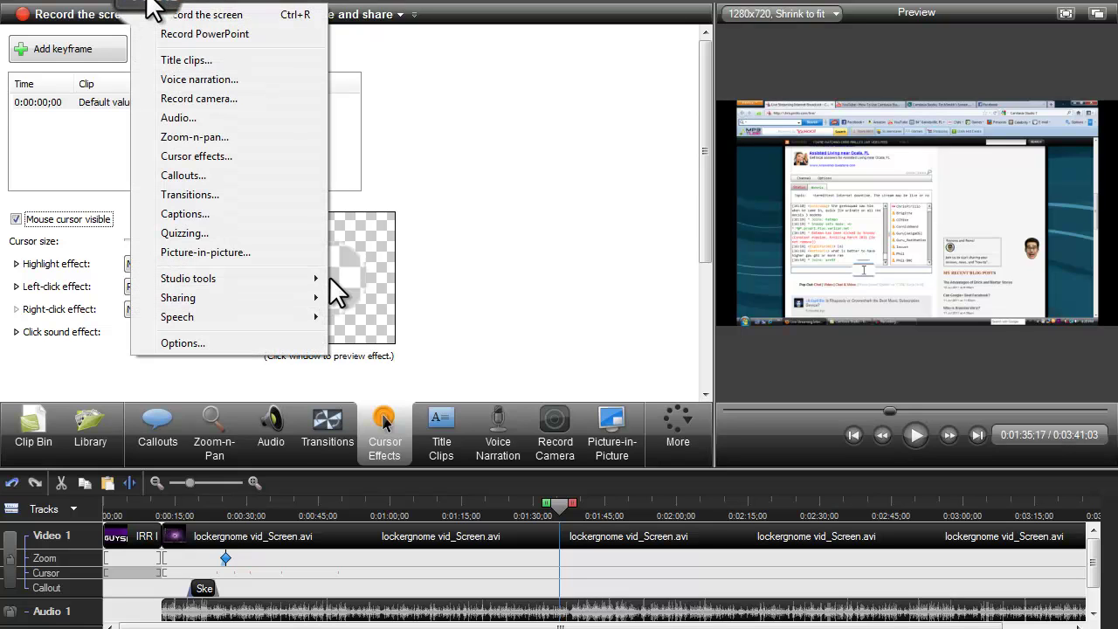
# Step: Open the Record camera settings, dismiss the camera format errors, and list available video devices
pyautogui.click(247, 94)
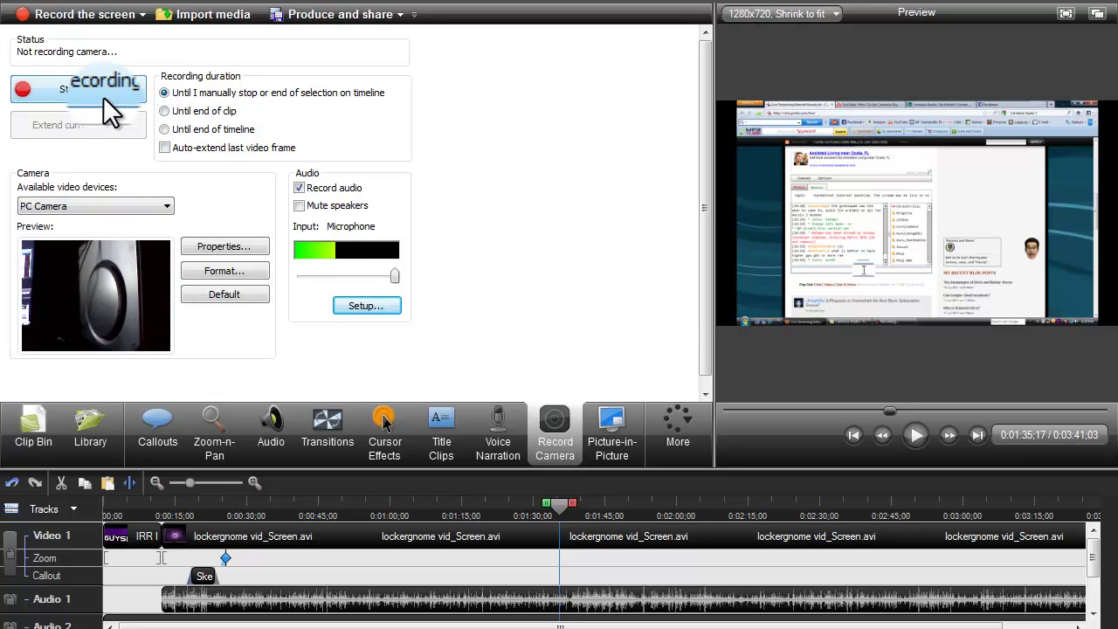
pyautogui.click(226, 271)
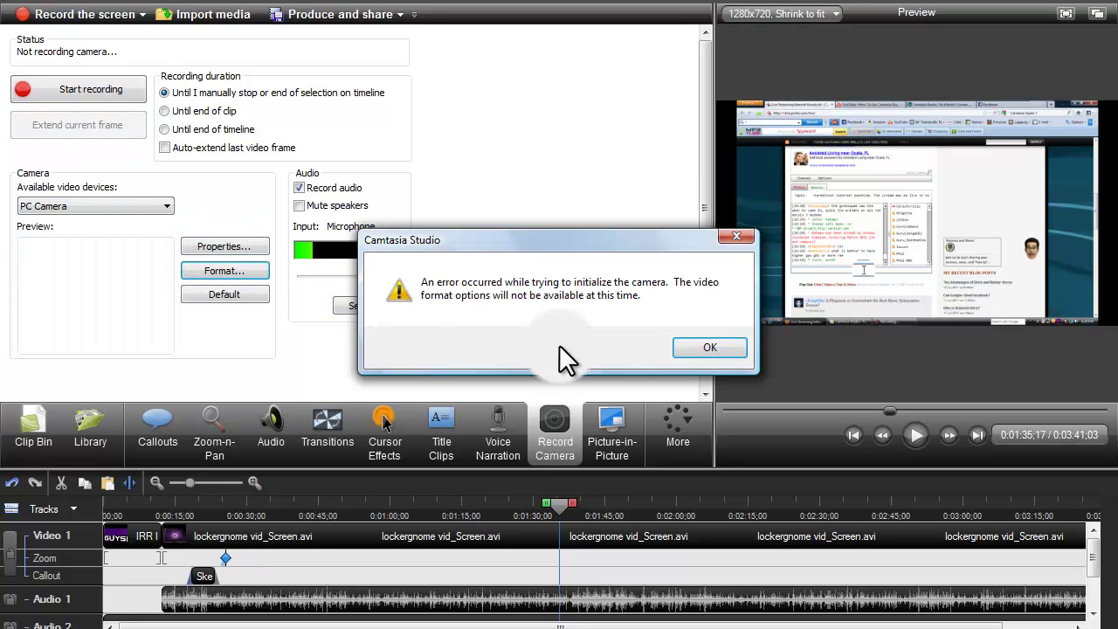
pyautogui.click(707, 350)
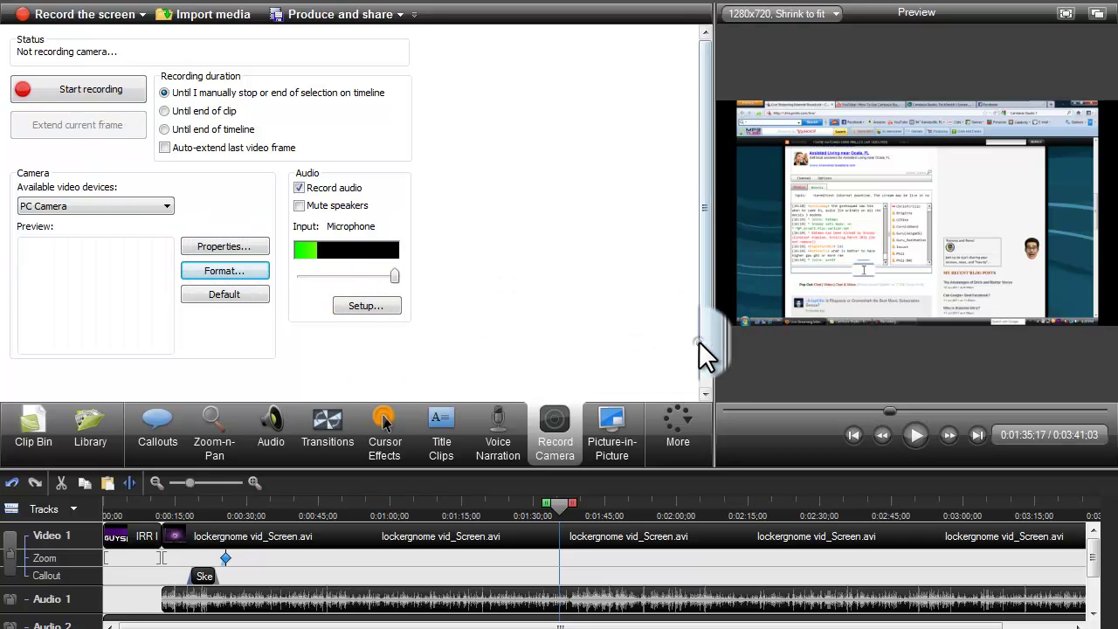
pyautogui.click(242, 244)
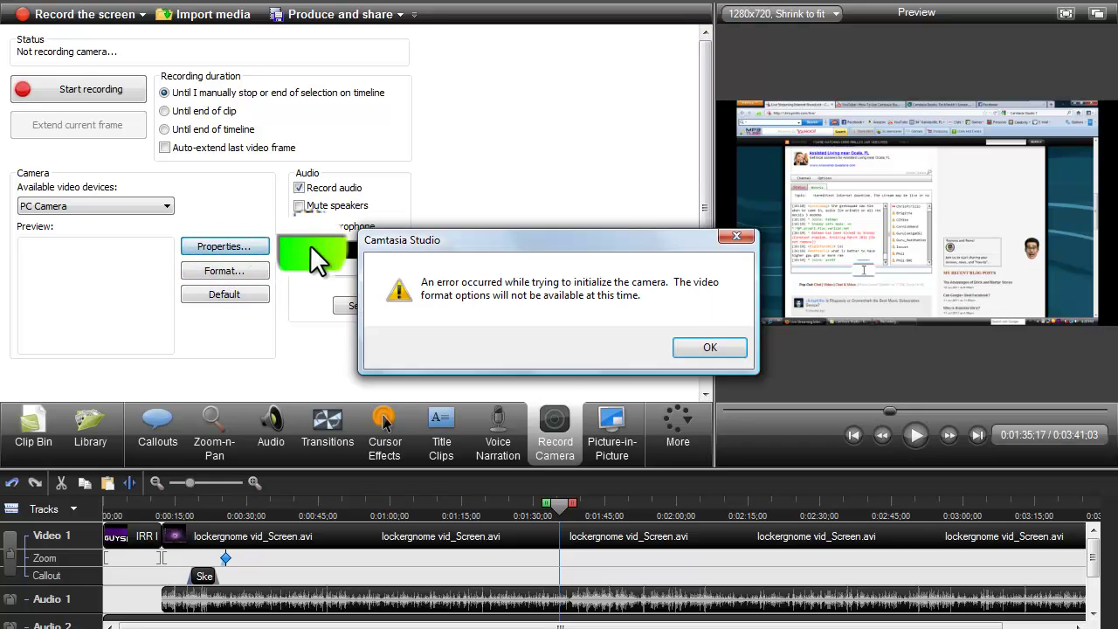
pyautogui.click(714, 349)
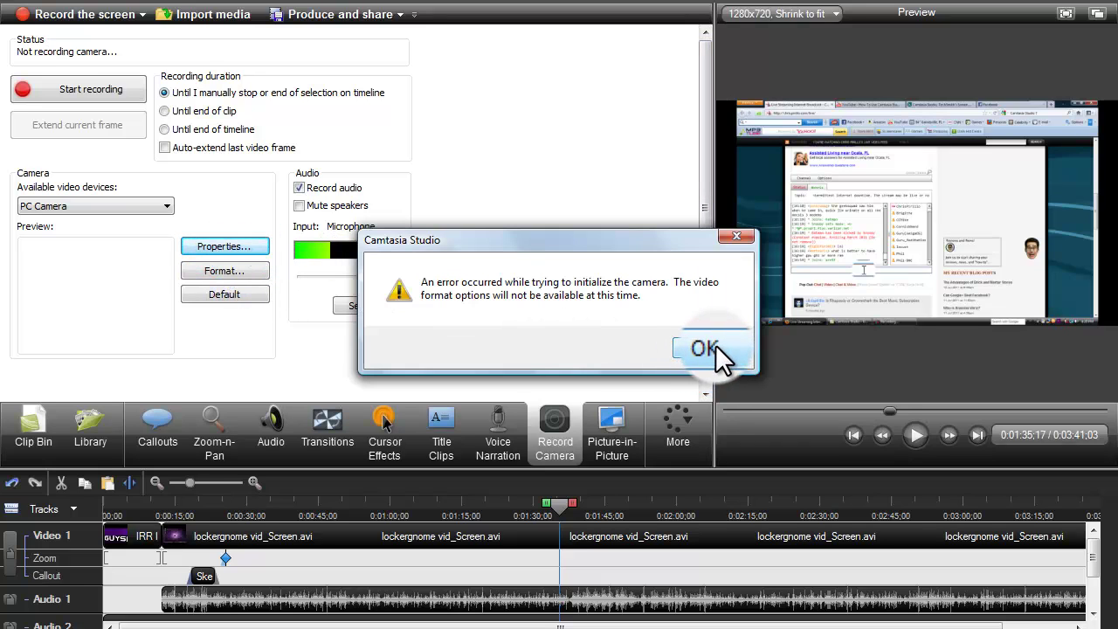
pyautogui.click(708, 348)
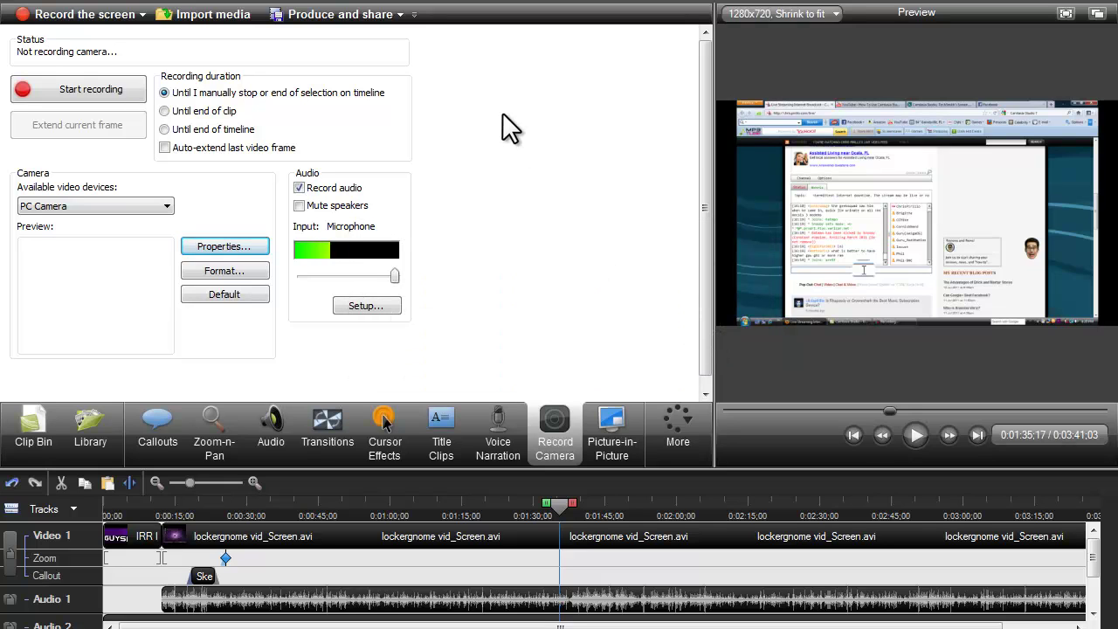
pyautogui.click(162, 206)
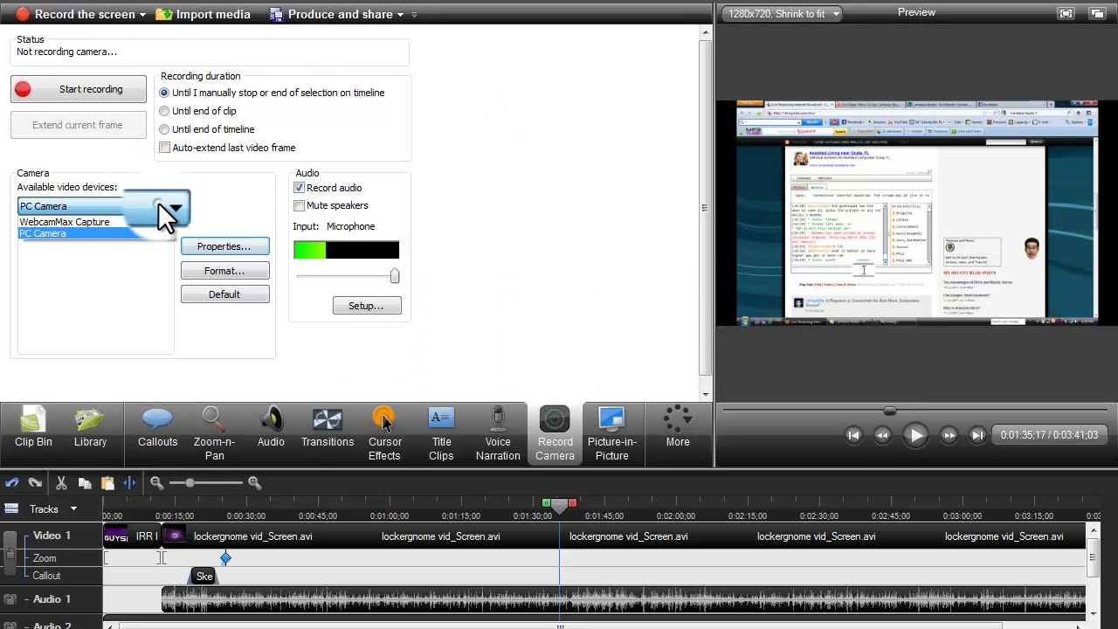
# Step: Select PC Camera from the Available video devices list to get a live preview
pyautogui.click(151, 232)
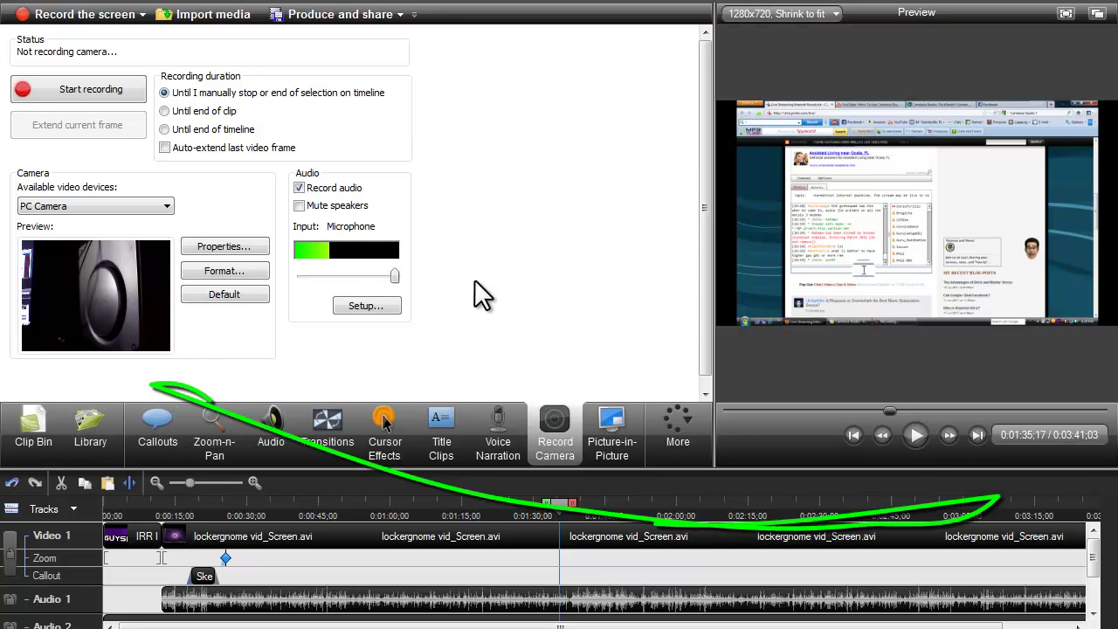
# Step: Show the Callouts shape options, then drag the recorder toolbar over the editor and stop recording
pyautogui.click(150, 404)
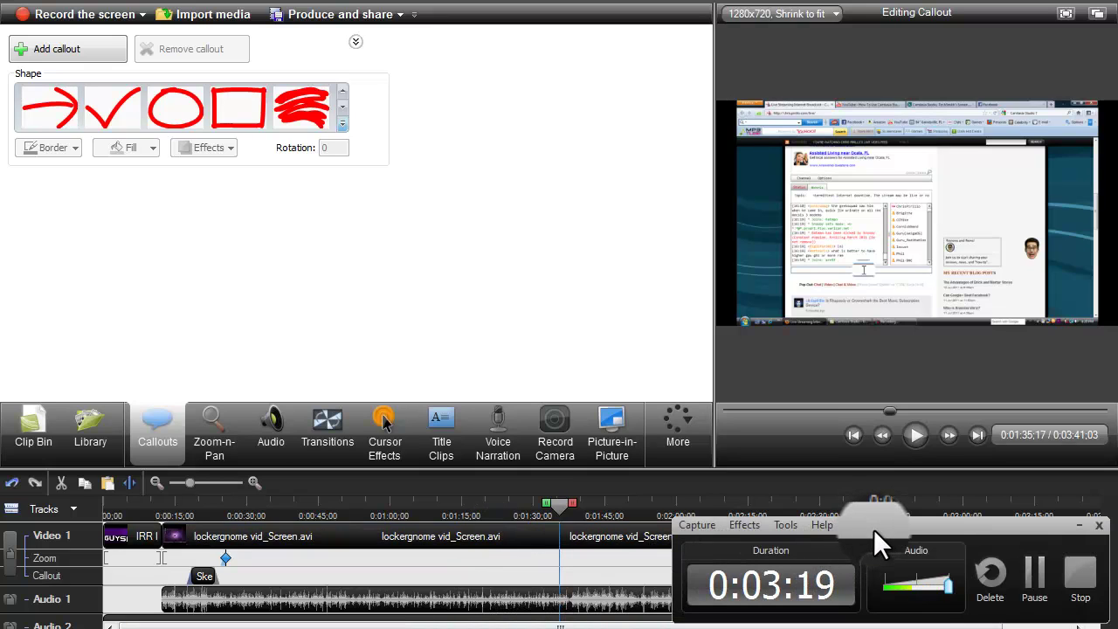
pyautogui.moveTo(873, 529)
pyautogui.mouseDown()
pyautogui.moveTo(634, 367)
pyautogui.moveTo(517, 263)
pyautogui.moveTo(517, 215)
pyautogui.mouseUp()
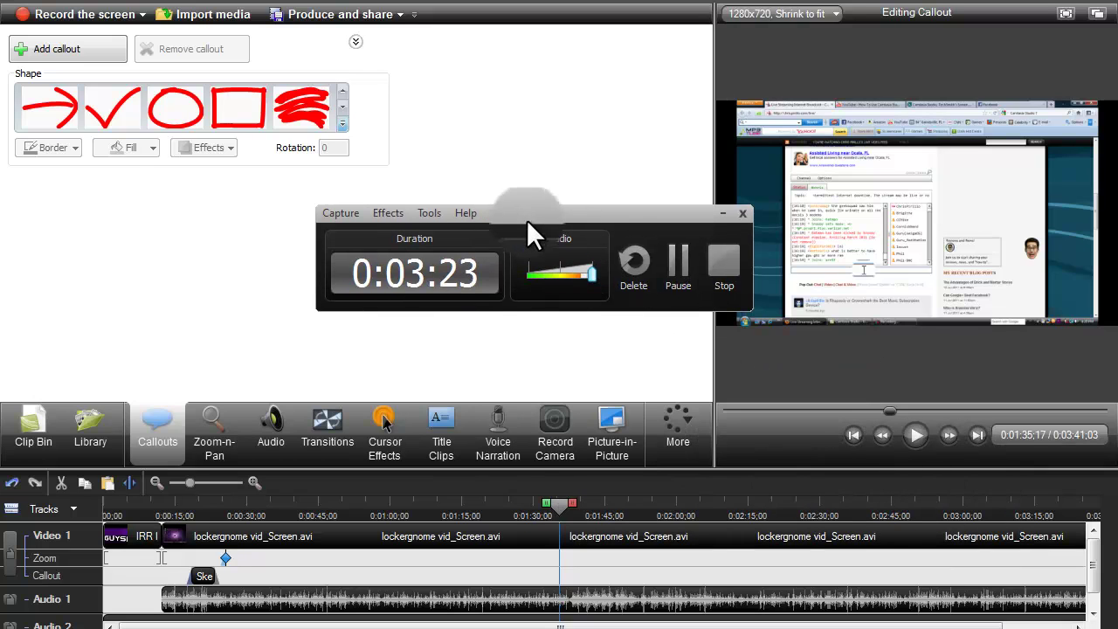
pyautogui.click(727, 278)
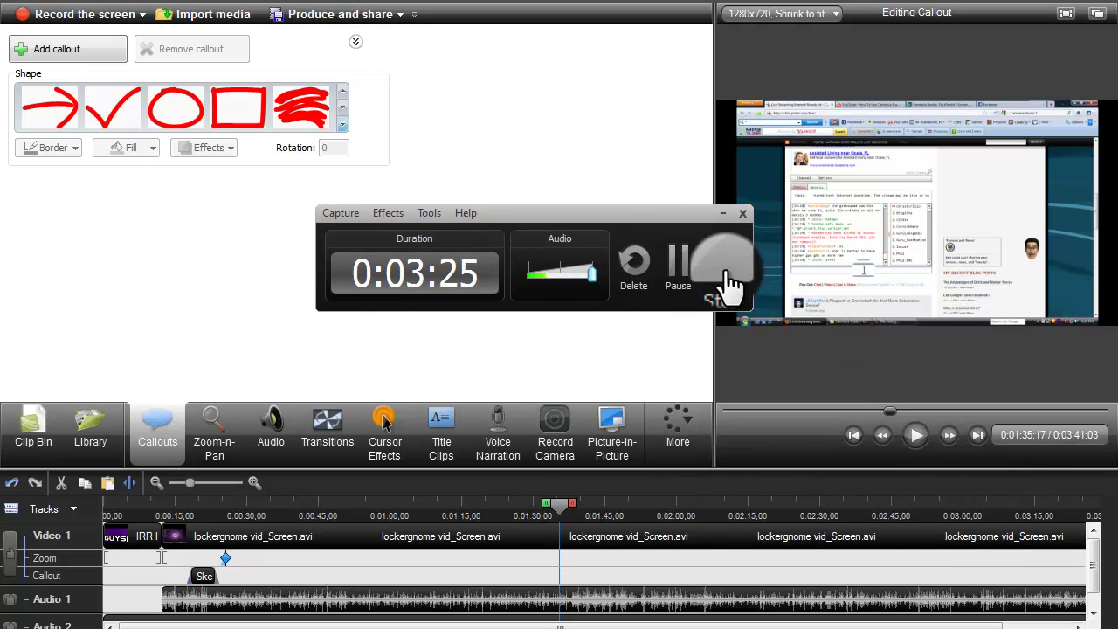